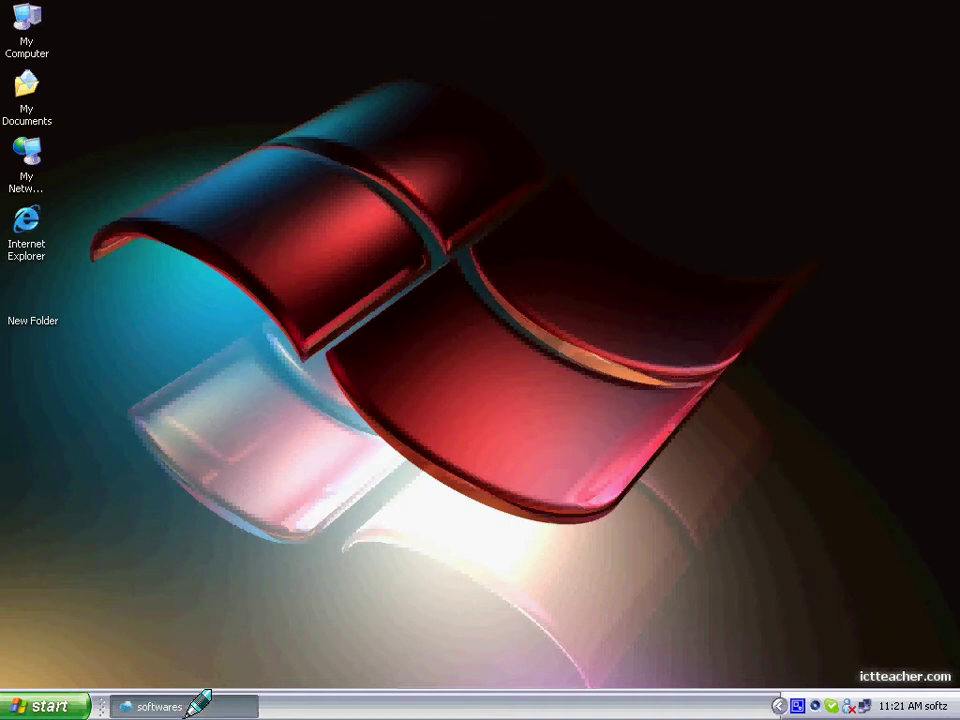
- Run Rainlendar2.exe from the WinRAR archive in the softwares folder, then minimize the archive window
{"action": "left_click", "coordinate": [190, 706]}
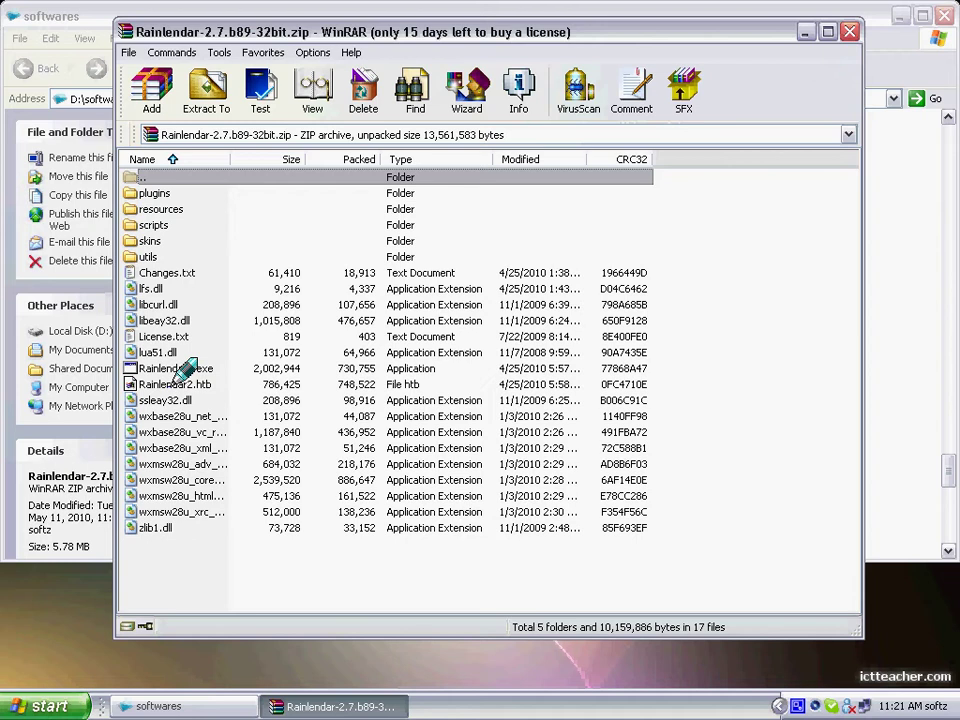
{"action": "double_click", "coordinate": [185, 369]}
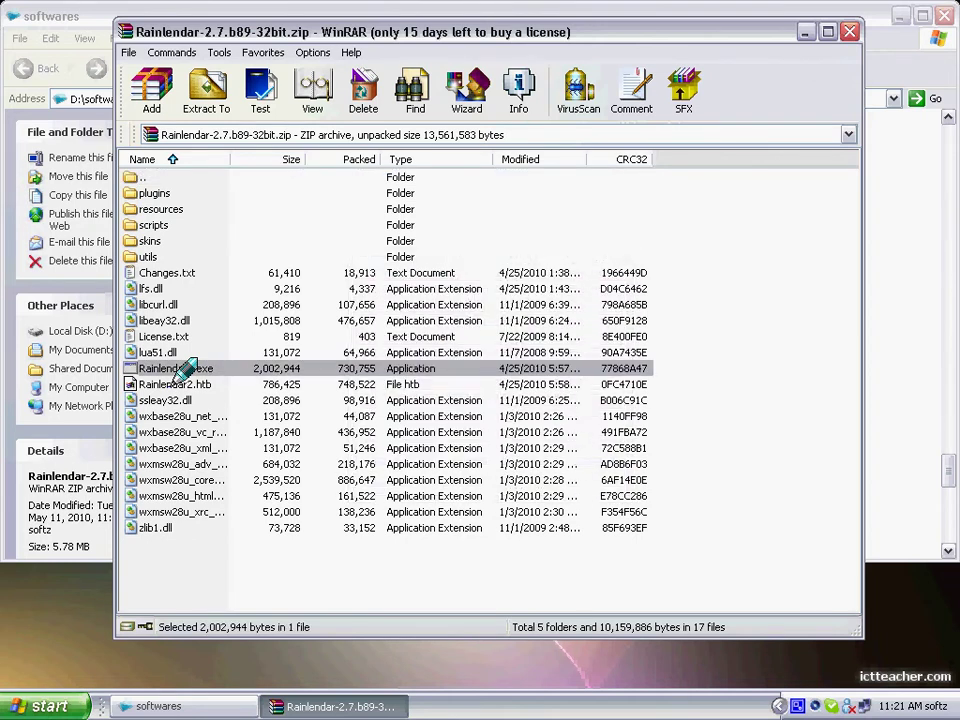
{"action": "left_click", "coordinate": [297, 706]}
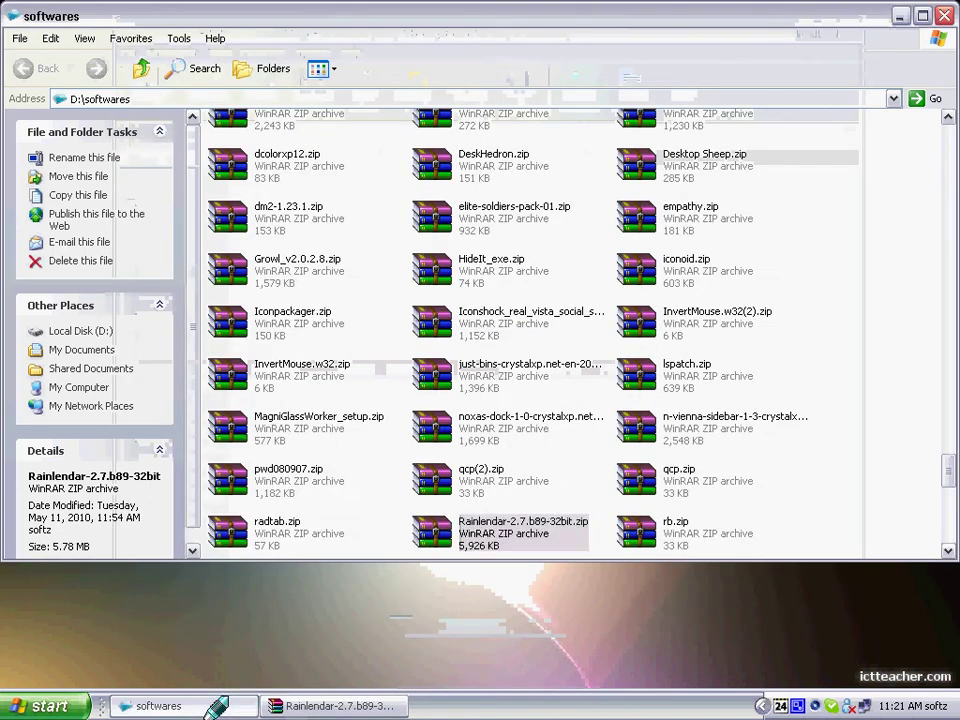
- Clear the desktop, then place the May calendar at the top with Events and To Do stacked beneath
{"action": "left_click", "coordinate": [235, 706]}
{"action": "left_click_drag", "start_coordinate": [478, 334], "coordinate": [512, 148]}
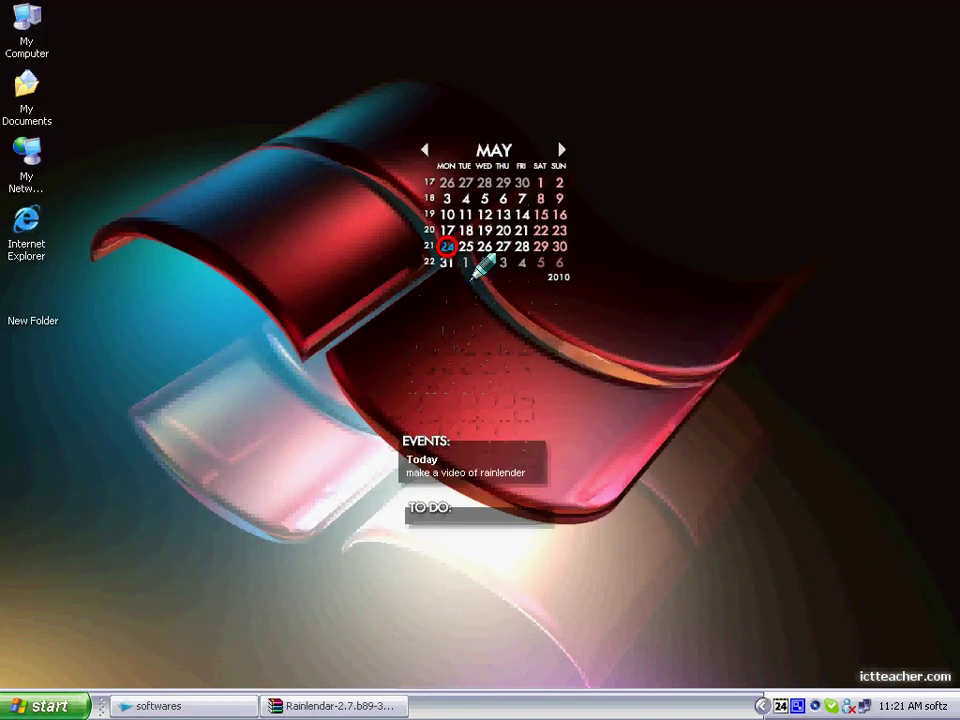
{"action": "left_click_drag", "start_coordinate": [440, 448], "coordinate": [460, 323]}
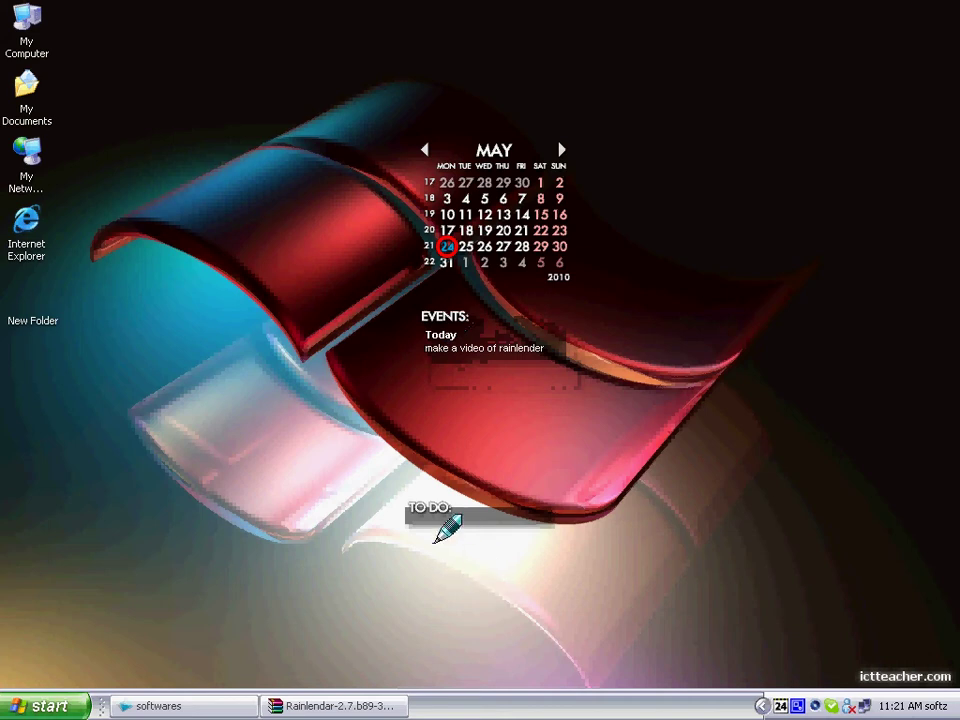
{"action": "mouse_move", "coordinate": [429, 516]}
{"action": "left_mouse_down"}
{"action": "mouse_move", "coordinate": [452, 428]}
{"action": "mouse_move", "coordinate": [431, 400]}
{"action": "left_mouse_up"}
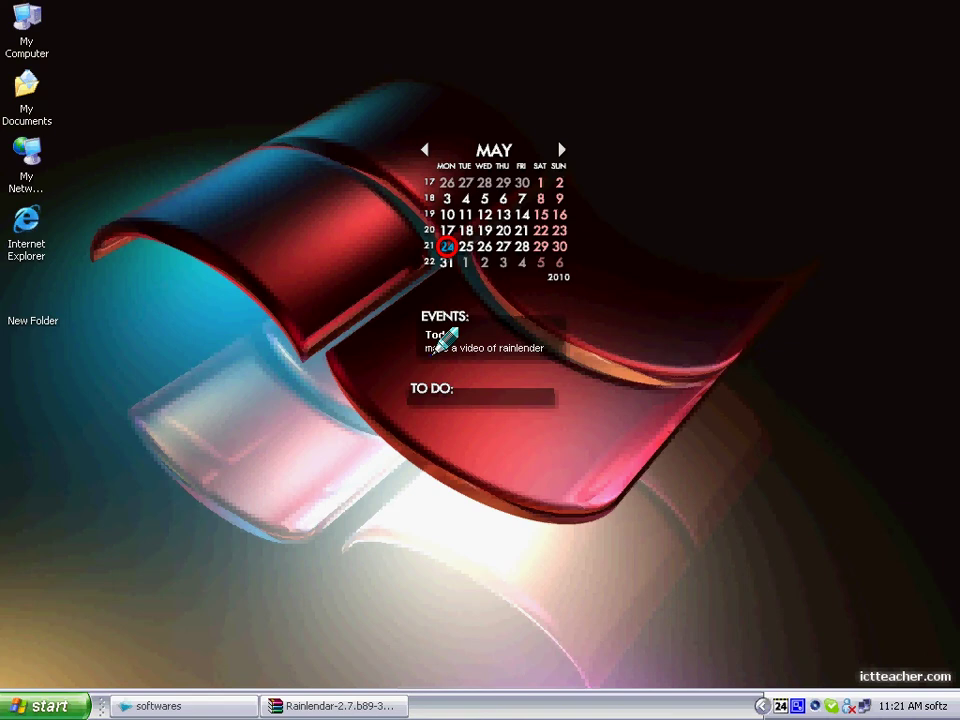
- Replace today's event summary 'make a video of rainlender' with 'softz.....' and save it
{"action": "double_click", "coordinate": [438, 346]}
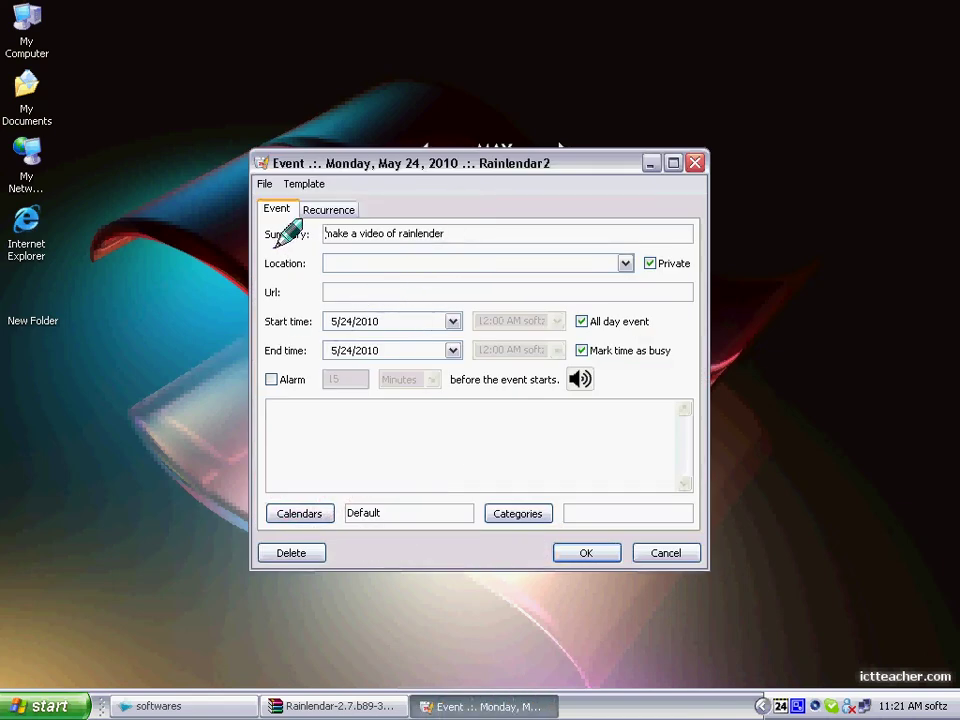
{"action": "left_click_drag", "start_coordinate": [455, 236], "coordinate": [300, 234]}
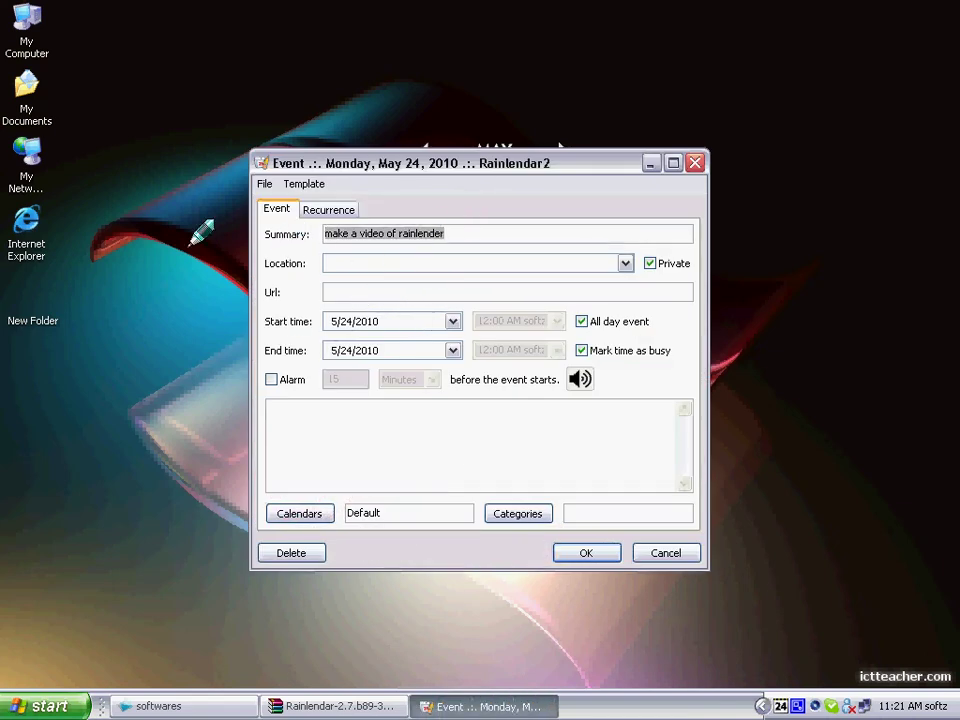
{"action": "key", "text": "Delete"}
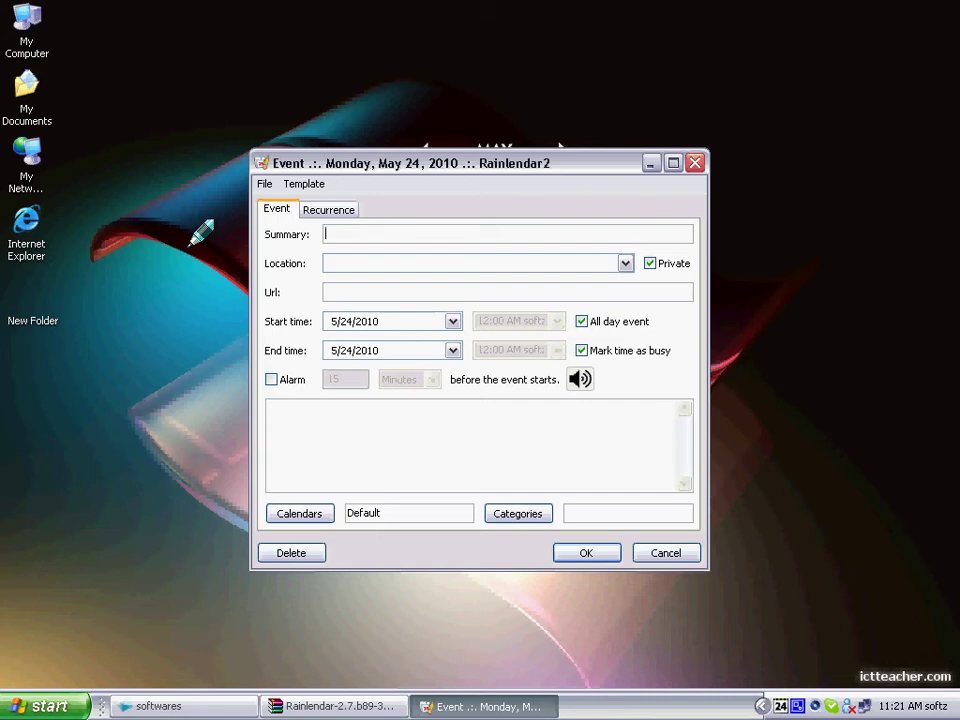
{"action": "type", "text": "i l"}
{"action": "type", "text": "m "}
{"action": "type", "text": "go"}
{"action": "key", "text": "BackSpace"}
{"action": "key", "text": "BackSpace"}
{"action": "key", "text": "BackSpace"}
{"action": "key", "text": "BackSpace"}
{"action": "key", "text": "BackSpace"}
{"action": "key", "text": "BackSpace"}
{"action": "type", "text": "soft"}
{"action": "type", "text": "z....."}
{"action": "key", "text": "BackSpace"}
{"action": "key", "text": "BackSpace"}
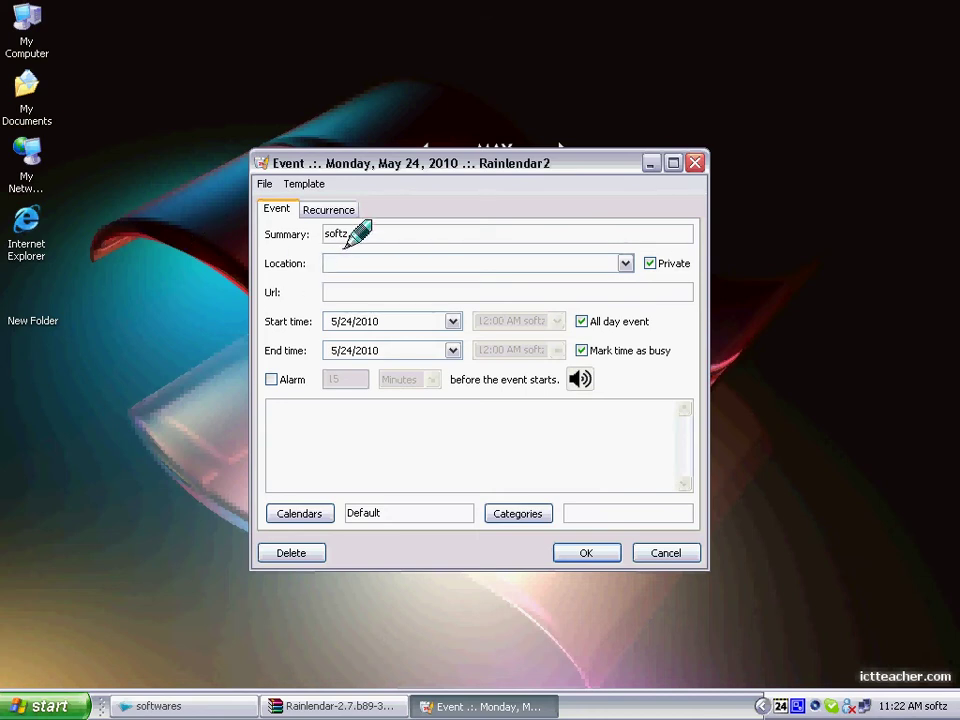
{"action": "left_click", "coordinate": [580, 553]}
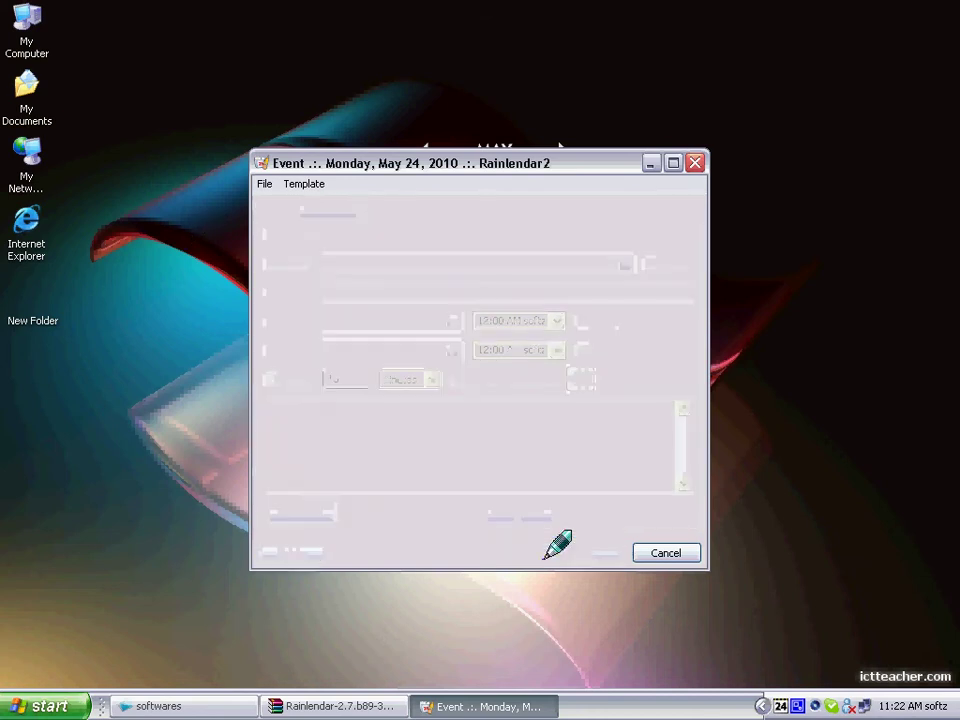
{"action": "right_click", "coordinate": [440, 393]}
{"action": "left_click", "coordinate": [440, 393]}
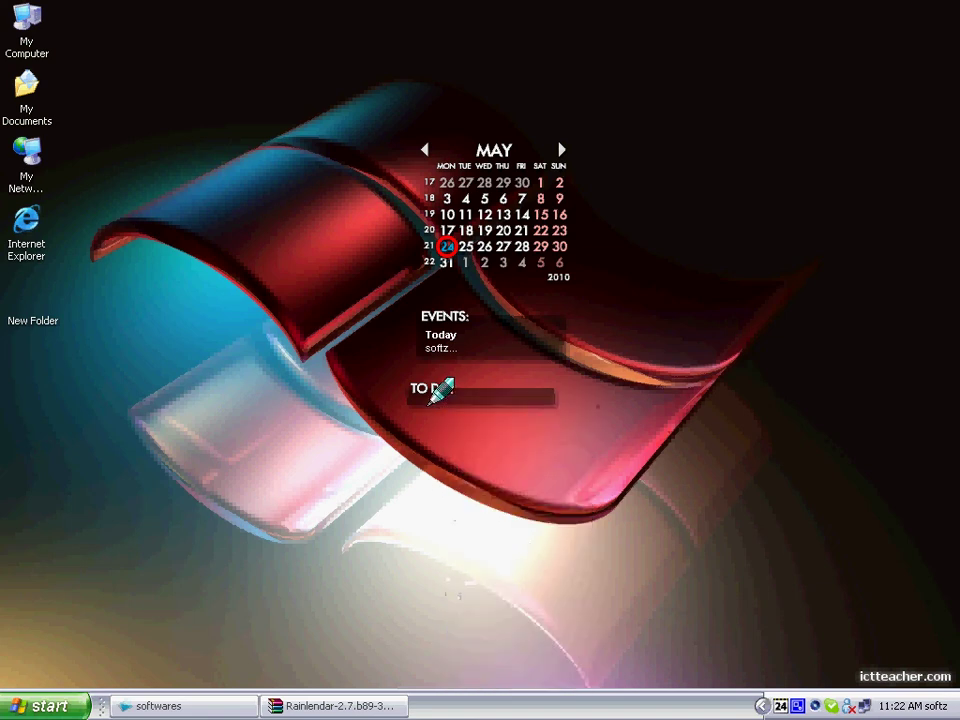
- Create a May 24 to-do item with the summary 'rainlender'
{"action": "double_click", "coordinate": [440, 393]}
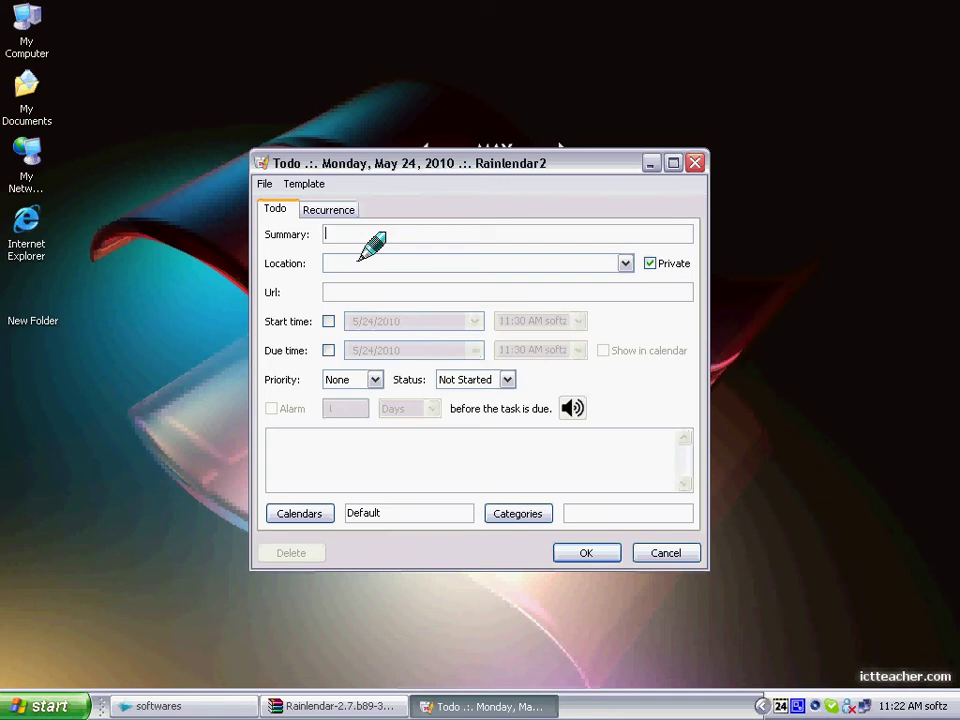
{"action": "type", "text": "i love"}
{"action": "key", "text": "BackSpace"}
{"action": "key", "text": "BackSpace"}
{"action": "key", "text": "BackSpace"}
{"action": "key", "text": "BackSpace"}
{"action": "key", "text": "BackSpace"}
{"action": "key", "text": "BackSpace"}
{"action": "key", "text": "BackSpace"}
{"action": "type", "text": "rainlend"}
{"action": "type", "text": "er"}
{"action": "key", "text": "Return"}
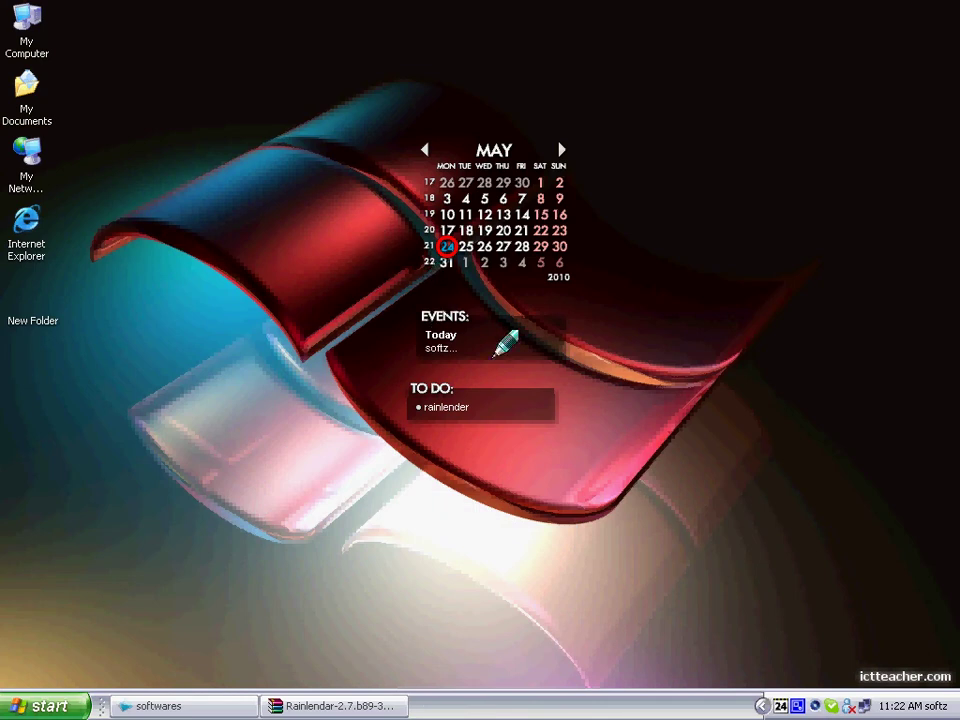
{"action": "right_click", "coordinate": [776, 704]}
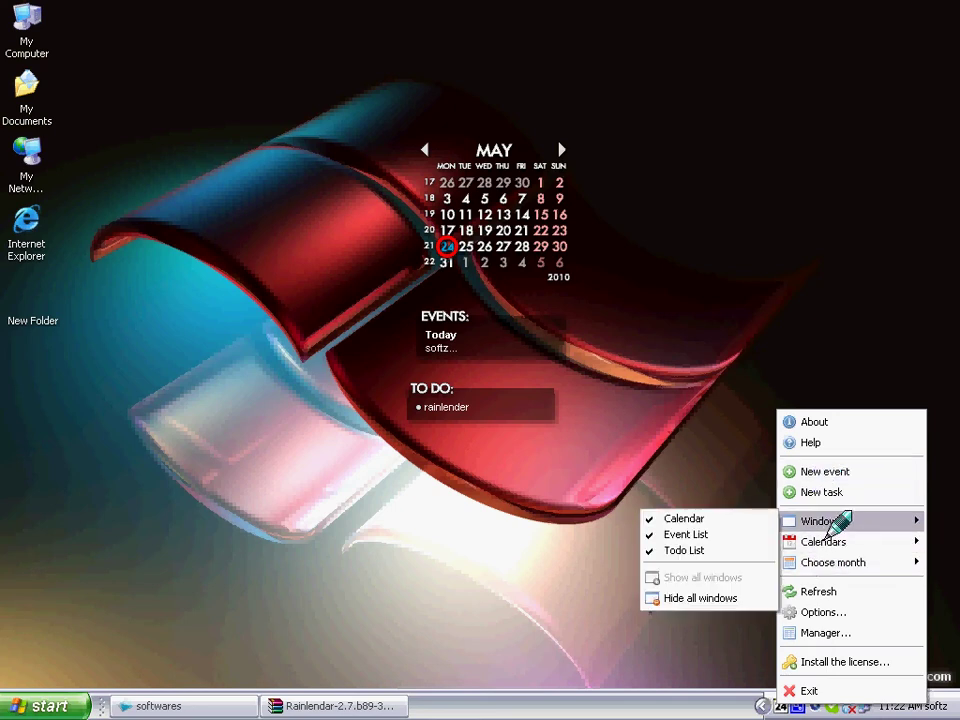
{"action": "mouse_move", "coordinate": [822, 521]}
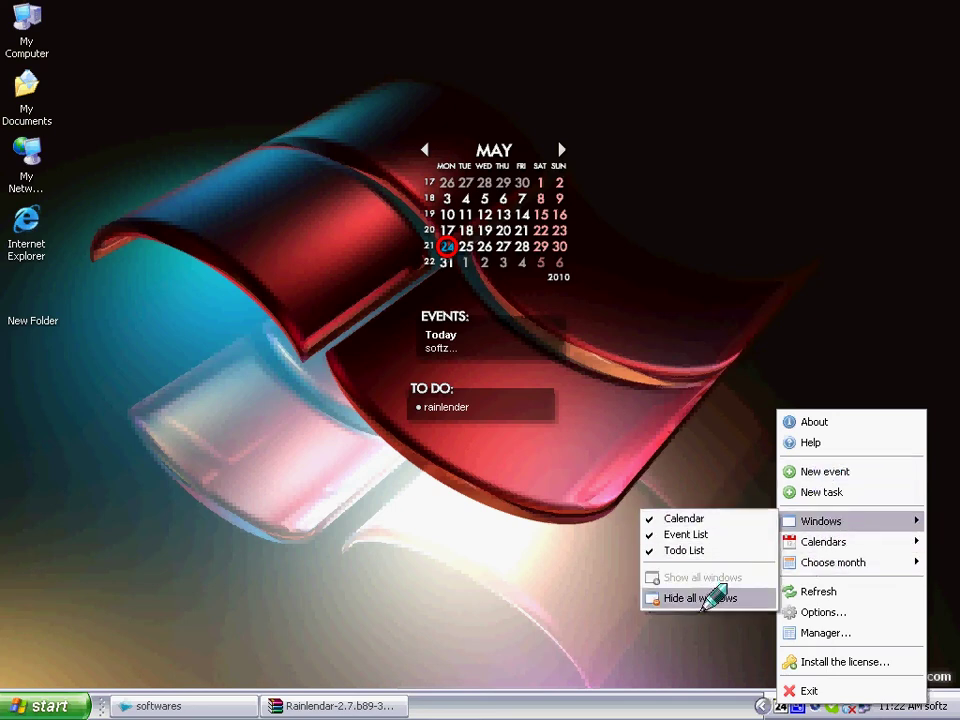
{"action": "left_click", "coordinate": [447, 425]}
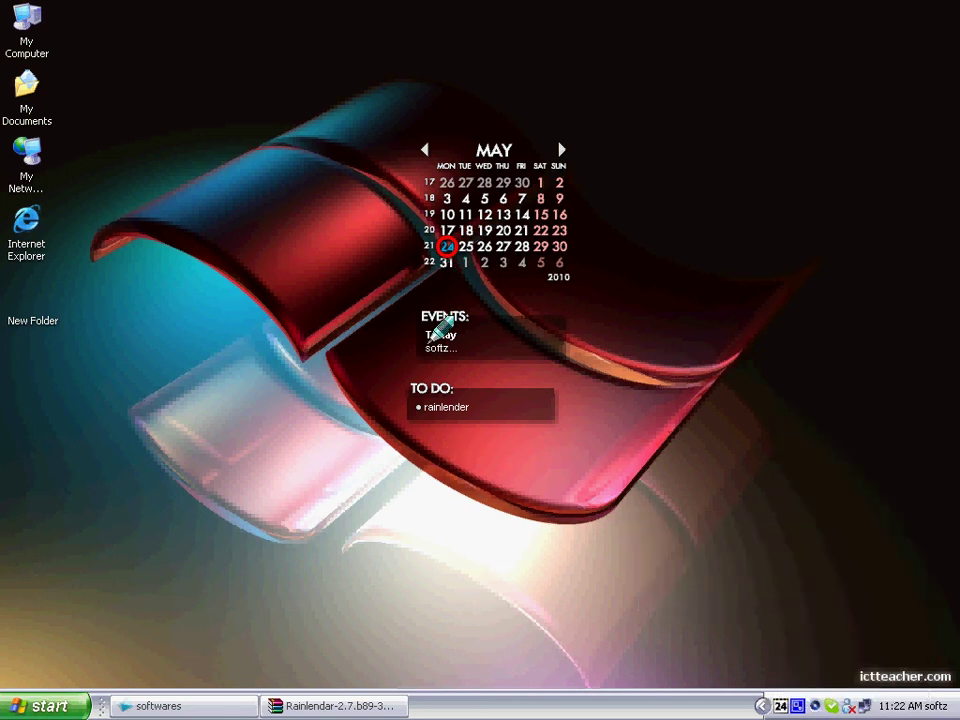
{"action": "double_click", "coordinate": [438, 336]}
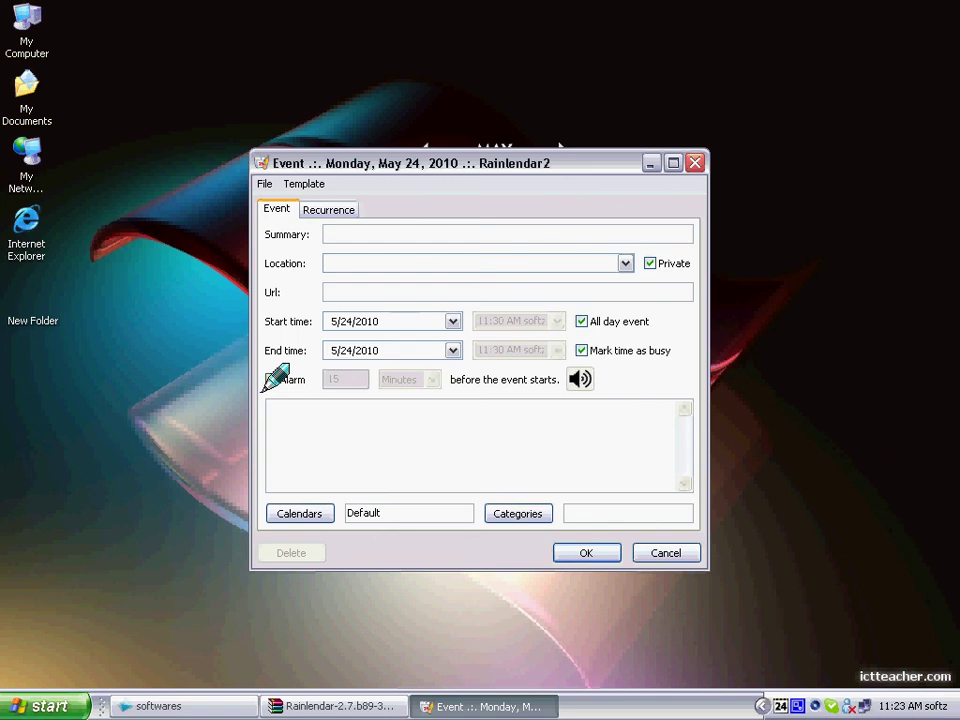
{"action": "left_click", "coordinate": [693, 164]}
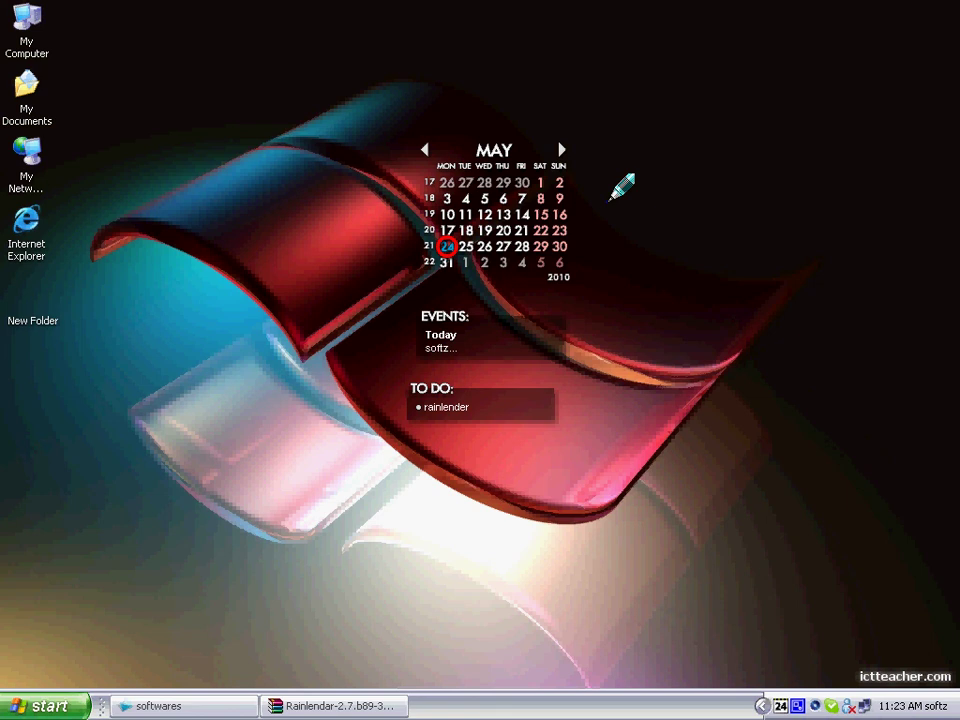
- Open the Record/Stop/Pause/Exit menu from the recorder's tray icon
{"action": "right_click", "coordinate": [800, 706]}
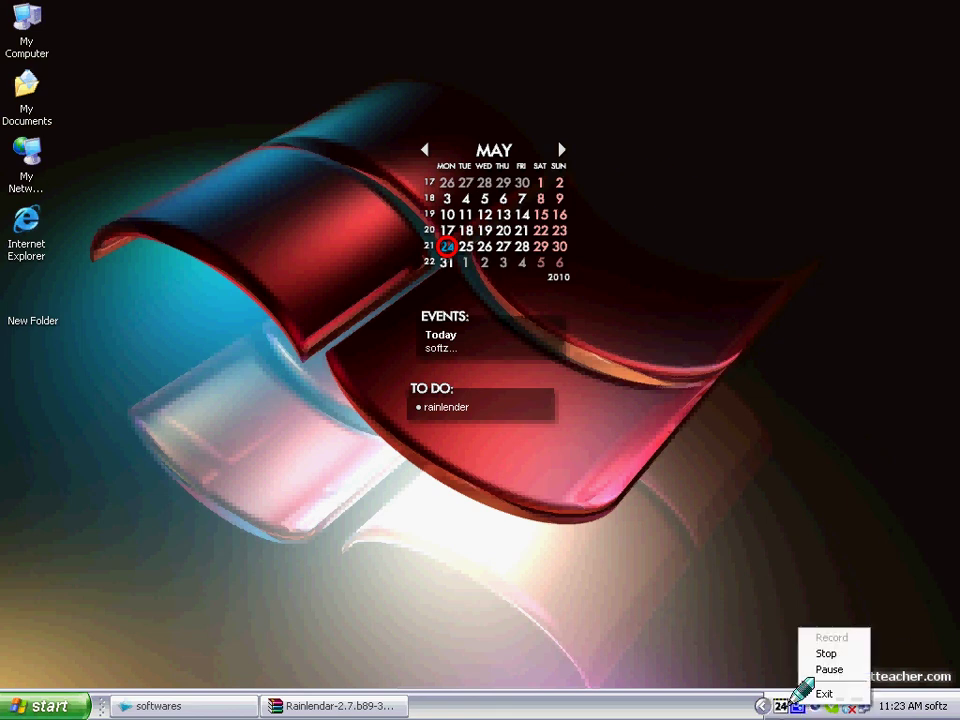